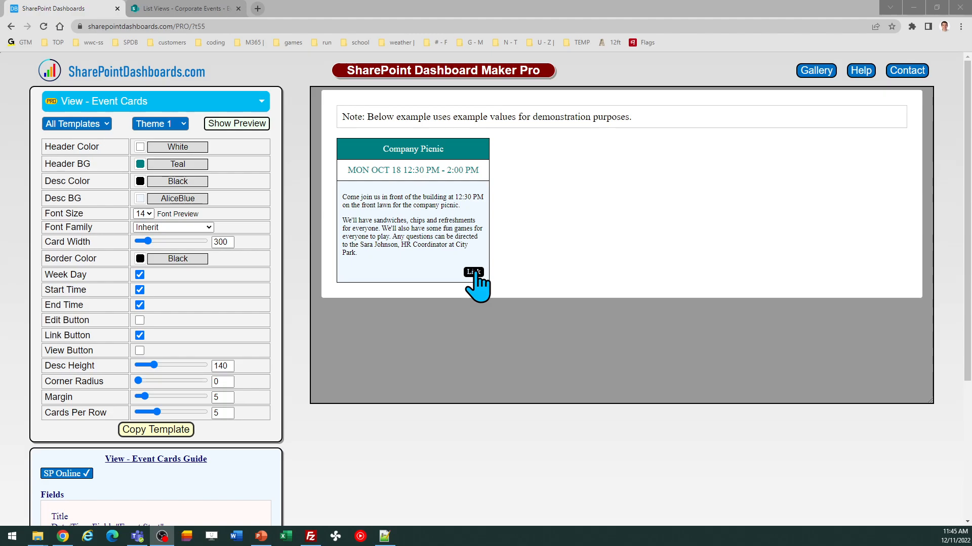
Examine the fields and notes in the Event Cards guide and compare them with the columns of the Corporate Events list.
{"action": "scroll", "coordinate": [967, 243], "scroll_direction": "down", "scroll_amount": 3}
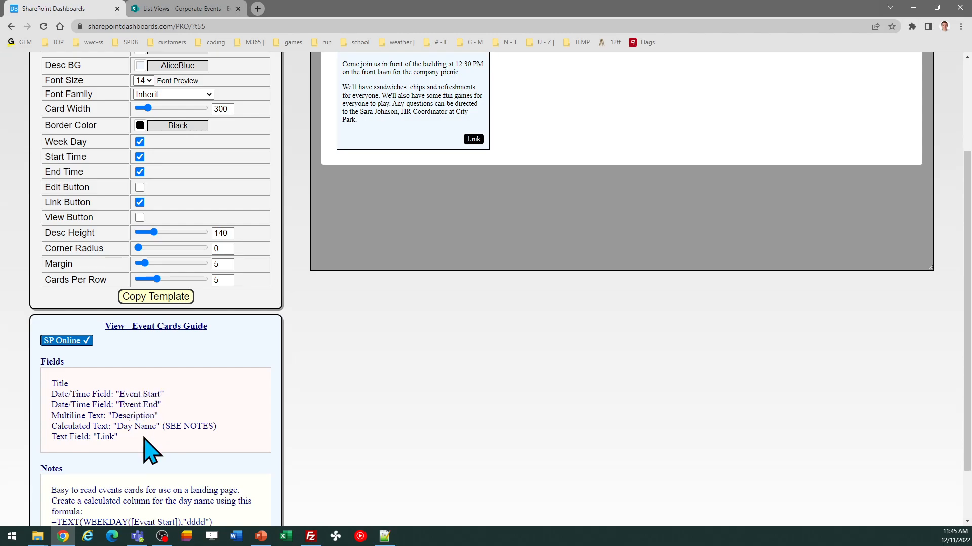
{"action": "left_click", "coordinate": [176, 9]}
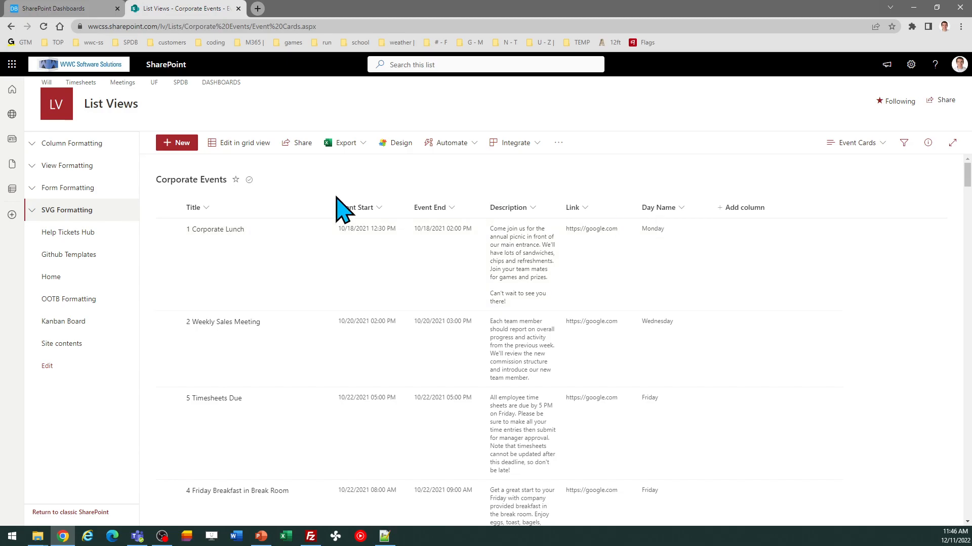
{"action": "left_click", "coordinate": [69, 10]}
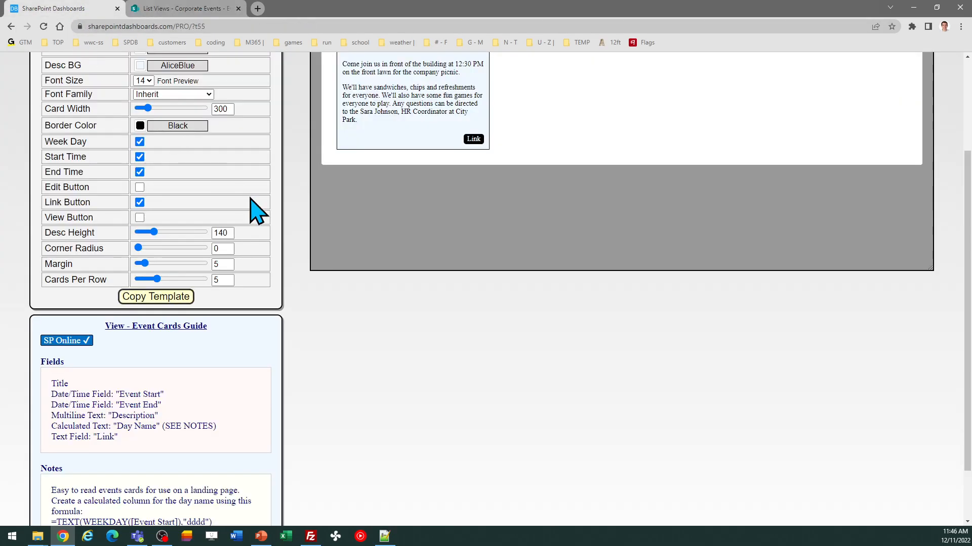
{"action": "left_click_drag", "start_coordinate": [968, 294], "coordinate": [969, 339]}
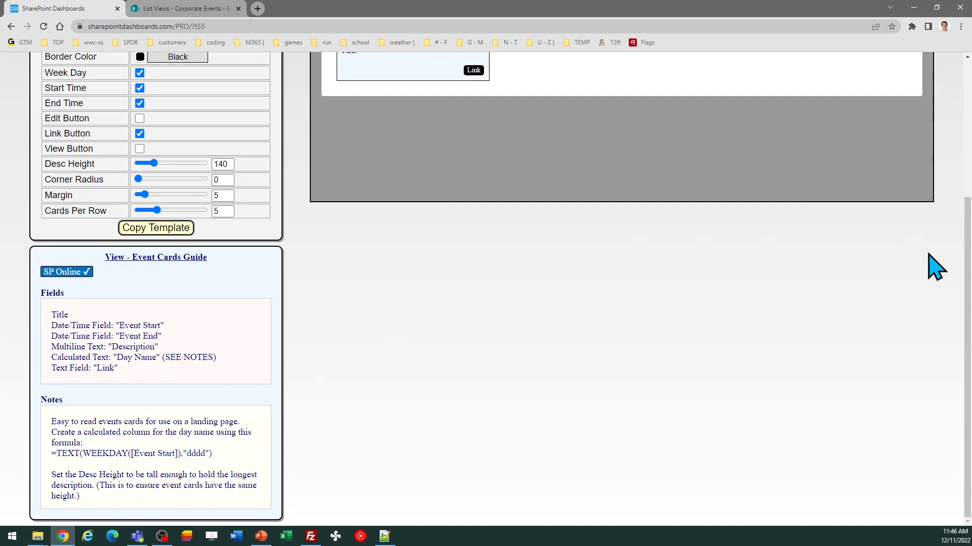
Copy the Event Cards template code with its default Theme 1 settings and dismiss the instructions.
{"action": "scroll", "coordinate": [957, 191], "scroll_direction": "up", "scroll_amount": 3}
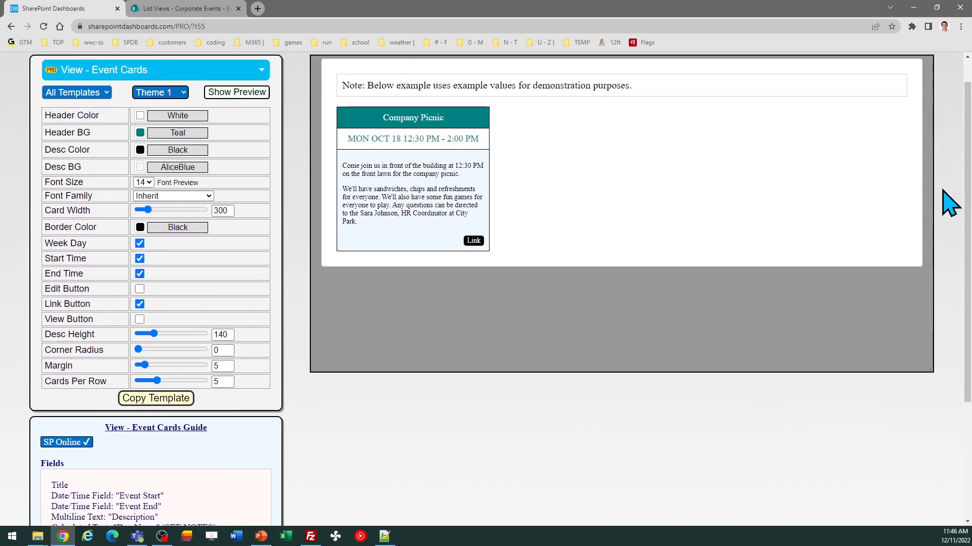
{"action": "left_click", "coordinate": [158, 400]}
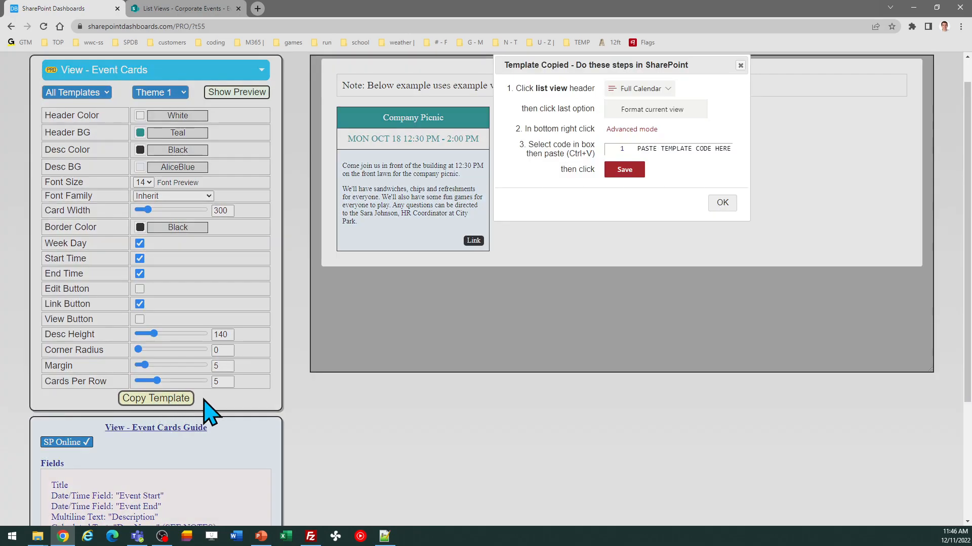
{"action": "left_click", "coordinate": [723, 203]}
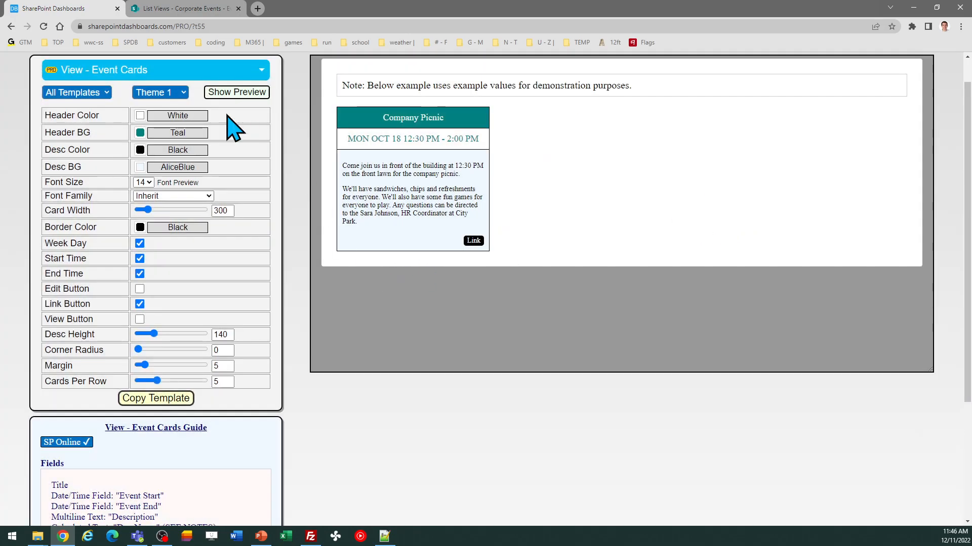
In the SharePoint Corporate Events list, replace the Event Cards view's formatting JSON with the copied template, save it and close the formatting pane.
{"action": "left_click", "coordinate": [182, 9]}
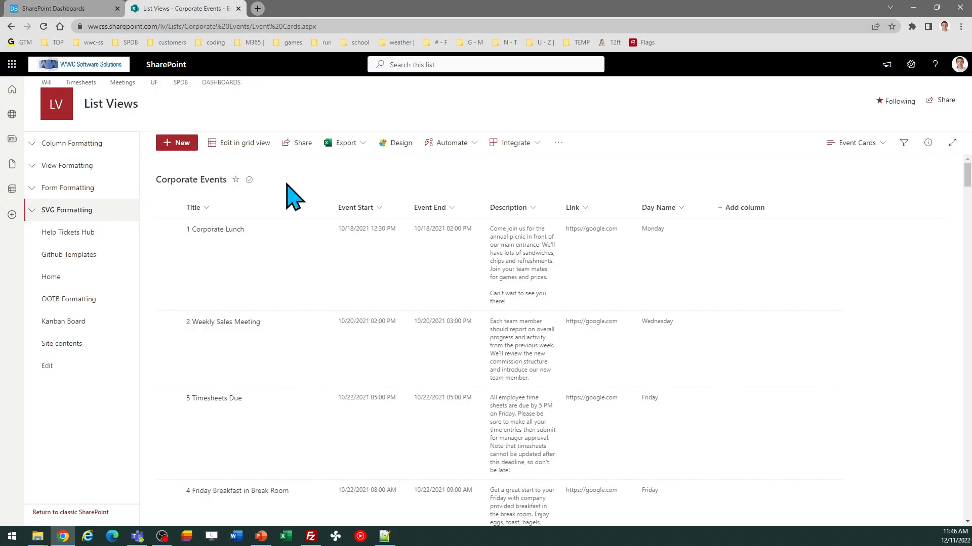
{"action": "left_click", "coordinate": [880, 146]}
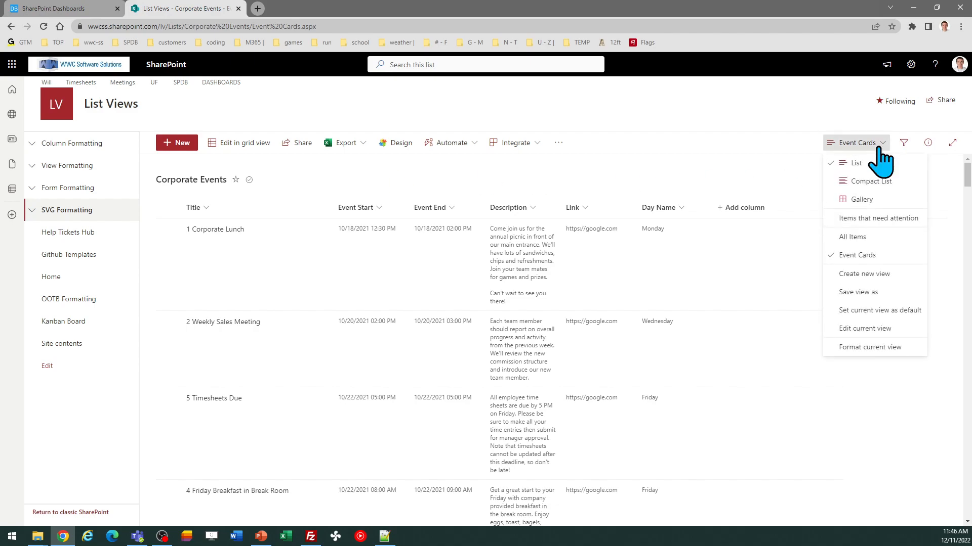
{"action": "left_click", "coordinate": [863, 347]}
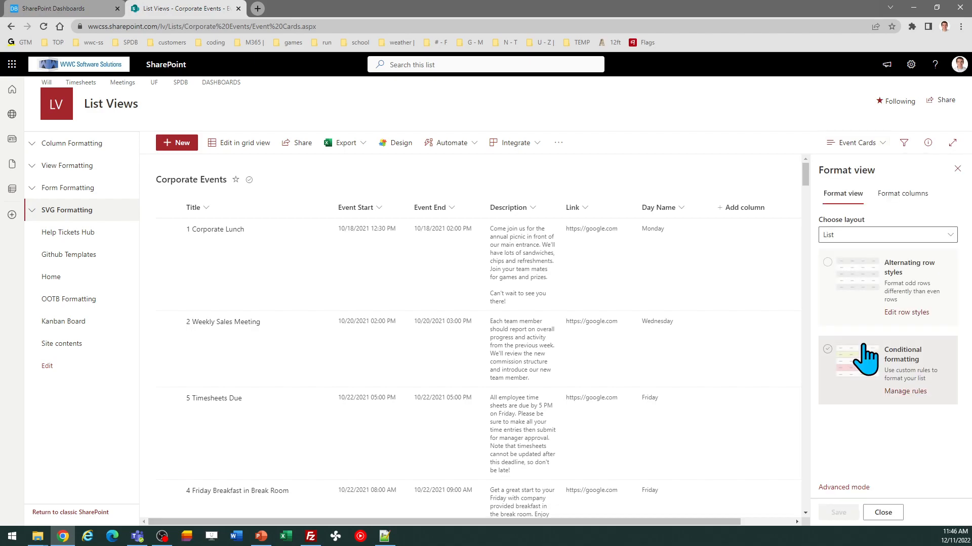
{"action": "left_click", "coordinate": [856, 488]}
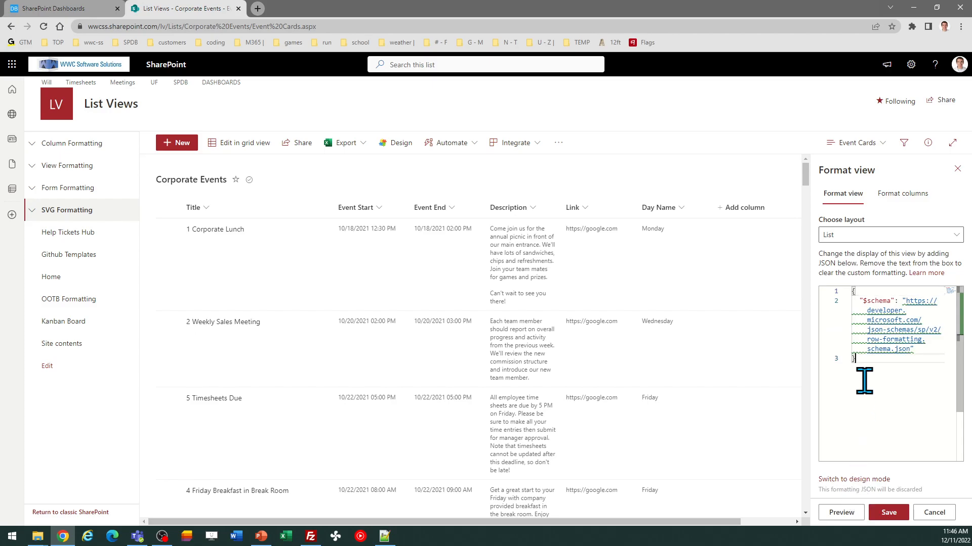
{"action": "key", "text": "ctrl+a"}
{"action": "key", "text": "ctrl+v"}
{"action": "left_click", "coordinate": [888, 513]}
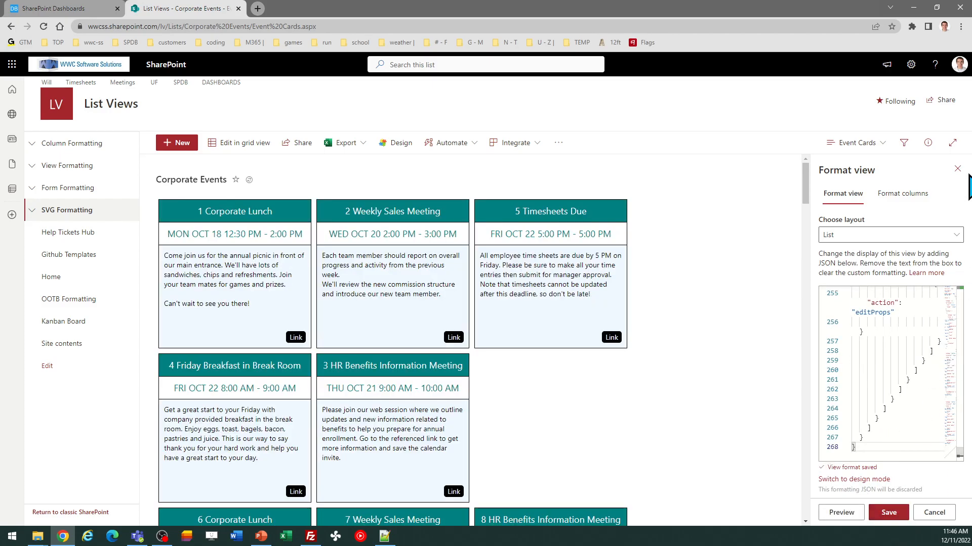
{"action": "left_click", "coordinate": [958, 171]}
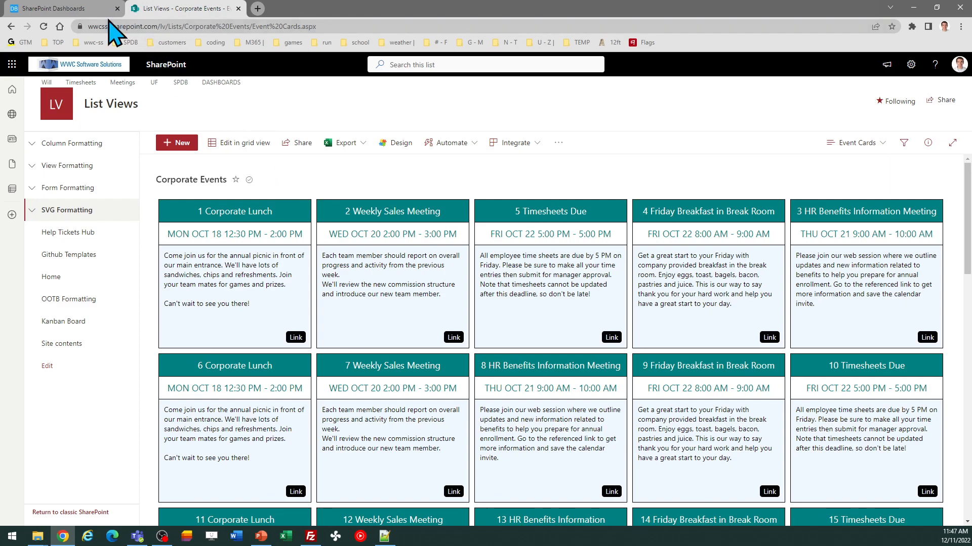
Reopen the Event Cards view's formatting in SharePoint, and turn off the Link Button option in SharePoint Dashboard Maker Pro.
{"action": "left_click", "coordinate": [854, 142]}
{"action": "left_click", "coordinate": [895, 347]}
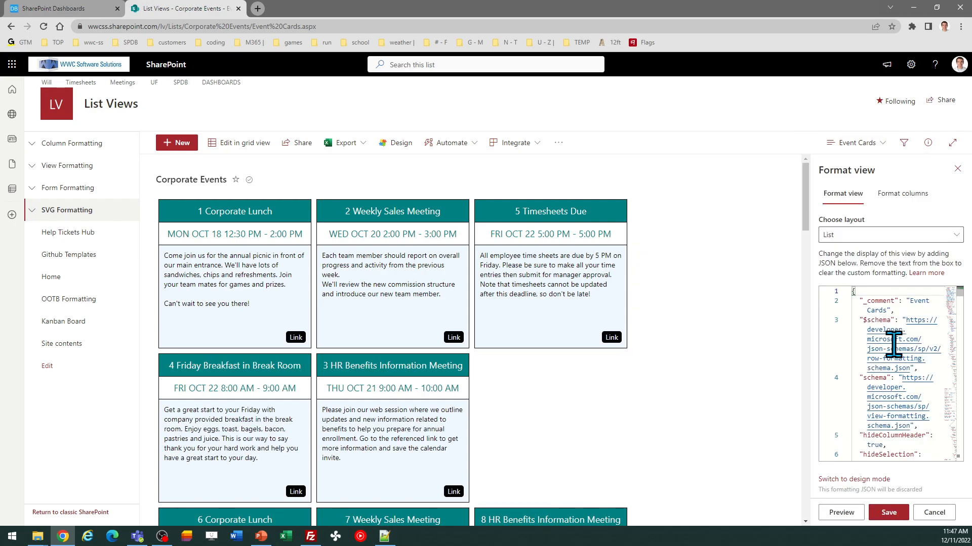
{"action": "left_click", "coordinate": [60, 8]}
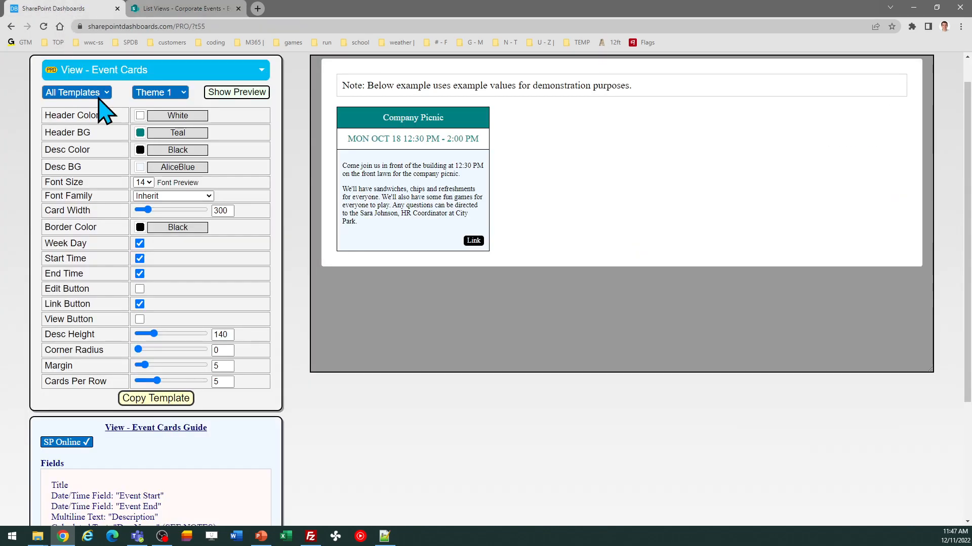
{"action": "left_click", "coordinate": [139, 304]}
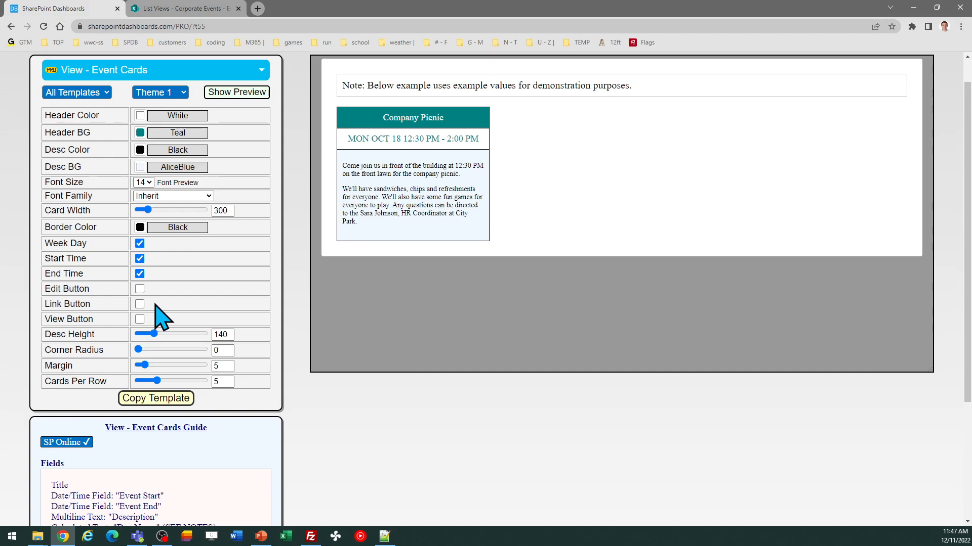
Set the event card's border color to Navy and its header background to Blue.
{"action": "left_click", "coordinate": [141, 229]}
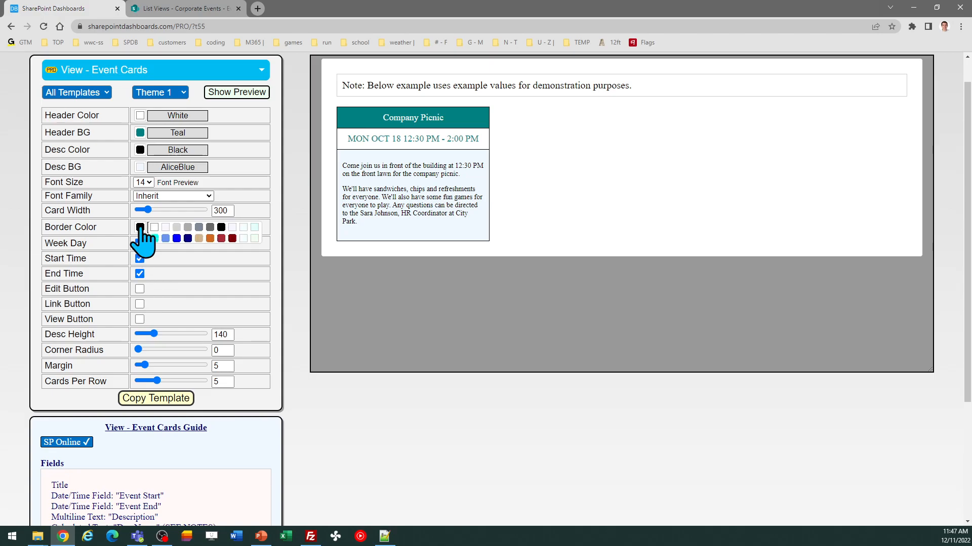
{"action": "left_click", "coordinate": [188, 242]}
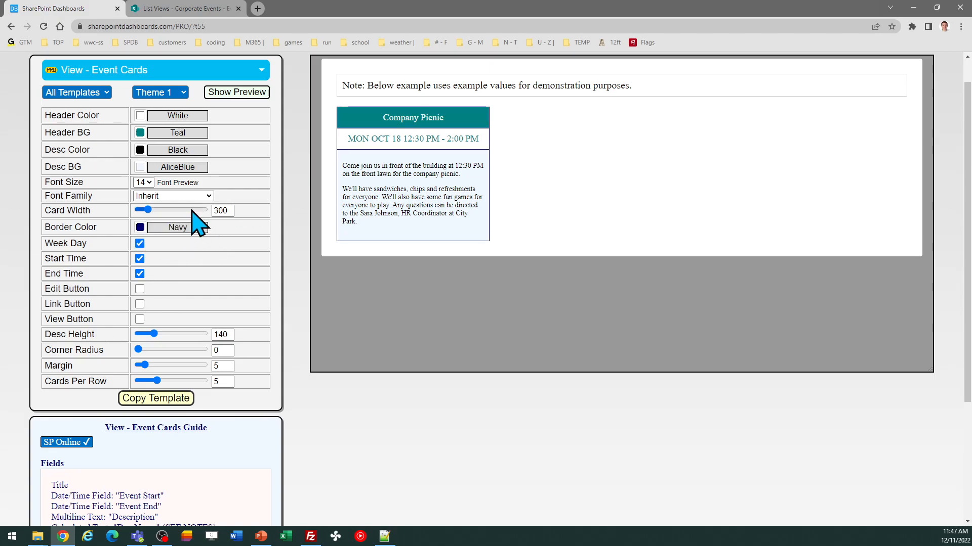
{"action": "left_click", "coordinate": [140, 133]}
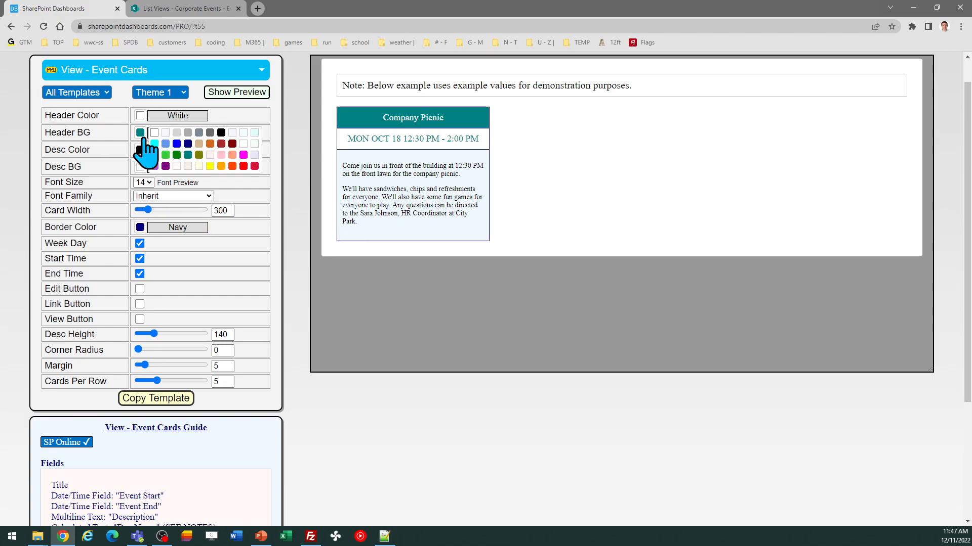
{"action": "left_click", "coordinate": [177, 144]}
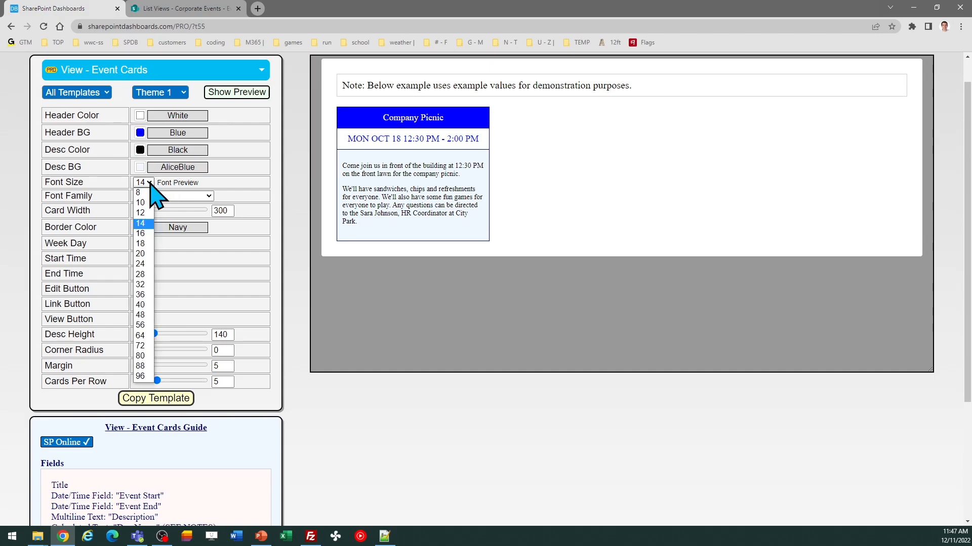
Try font size 16 for the event card and set it back to 14.
{"action": "left_click", "coordinate": [143, 234]}
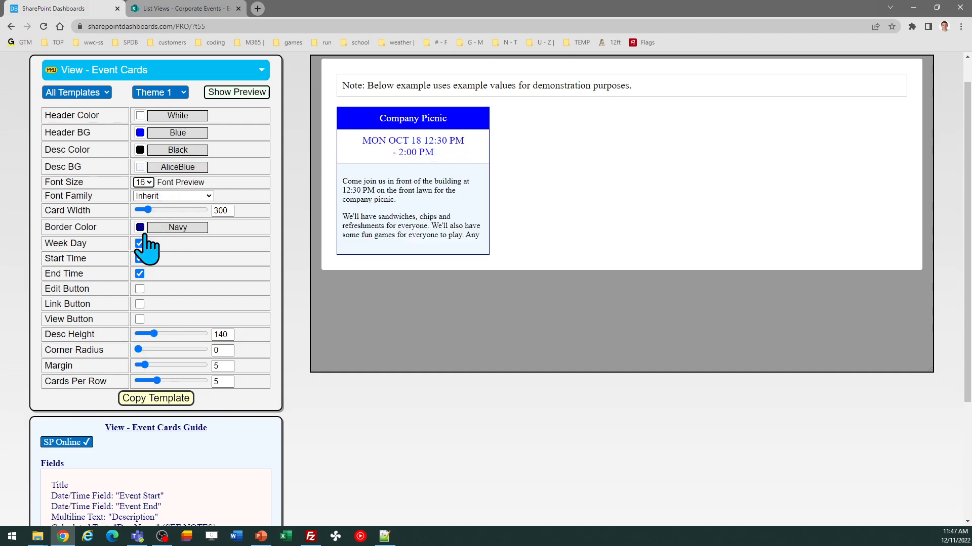
{"action": "left_click", "coordinate": [142, 183]}
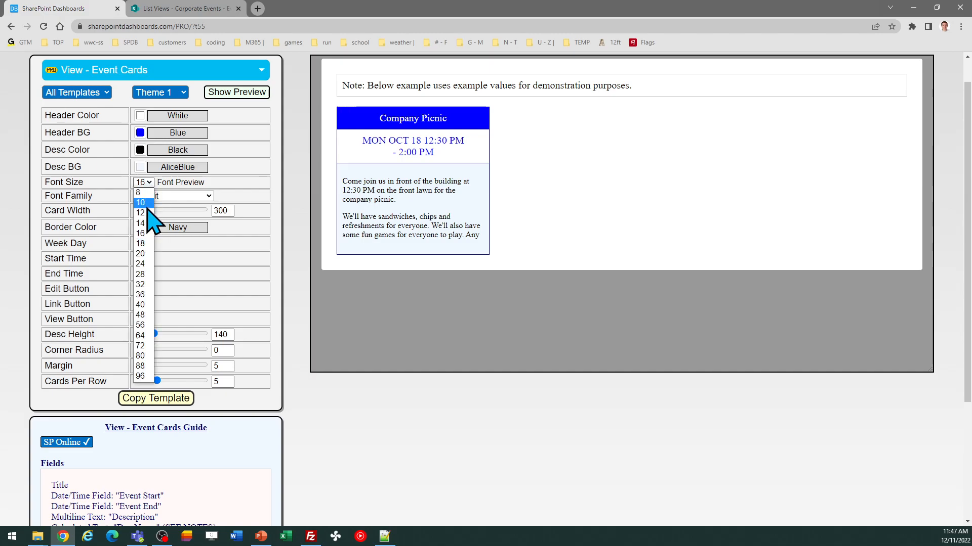
{"action": "left_click", "coordinate": [140, 223]}
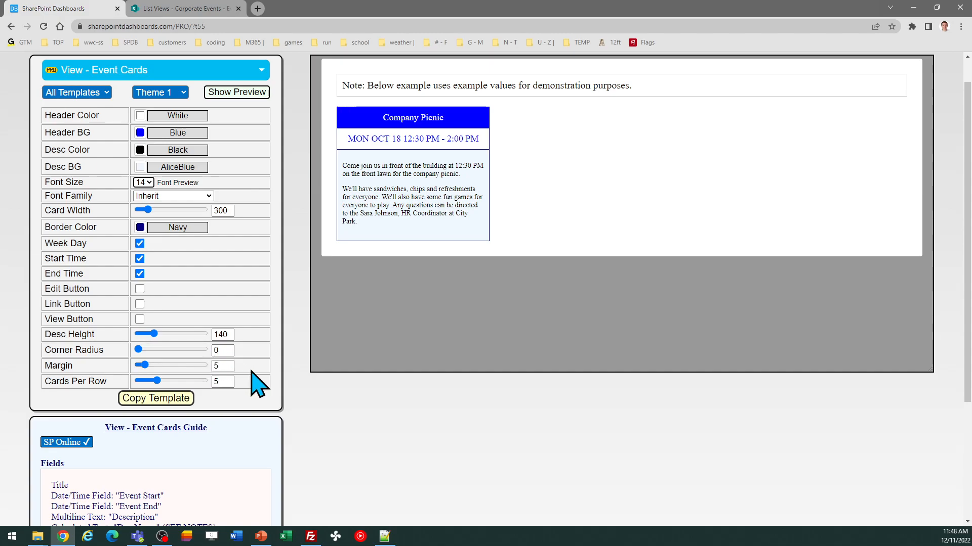
Set the event card's corner radius to 5 and increase it to 10.
{"action": "double_click", "coordinate": [231, 349]}
{"action": "type", "text": "5"}
{"action": "key", "text": "Tab"}
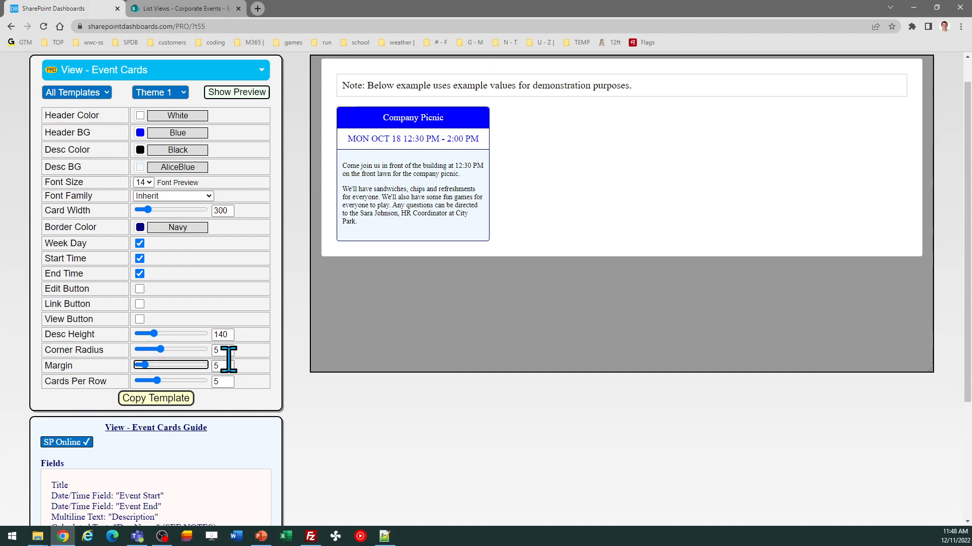
{"action": "double_click", "coordinate": [227, 351]}
{"action": "type", "text": "10"}
{"action": "key", "text": "Tab"}
Set the card width to 350 and the font size to 16.
{"action": "double_click", "coordinate": [230, 210]}
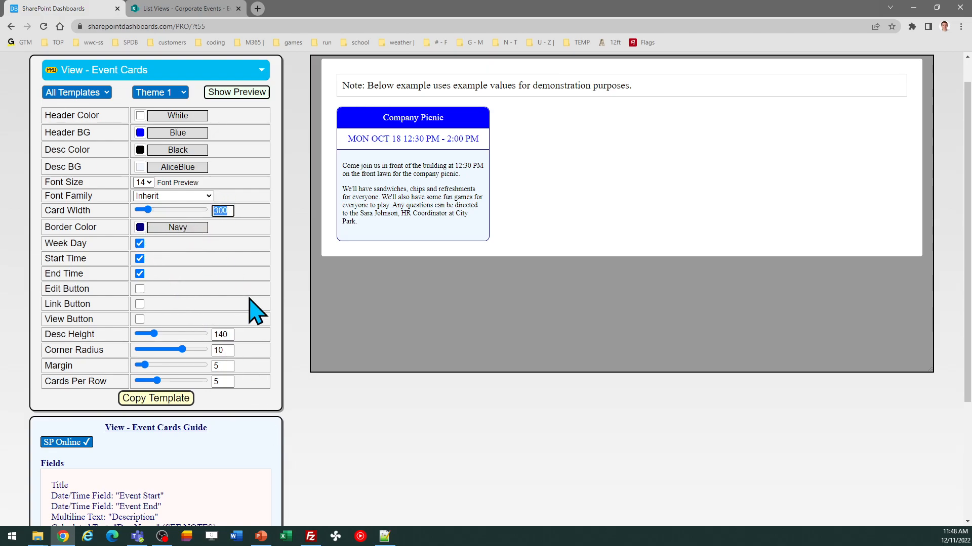
{"action": "type", "text": "350"}
{"action": "key", "text": "Tab"}
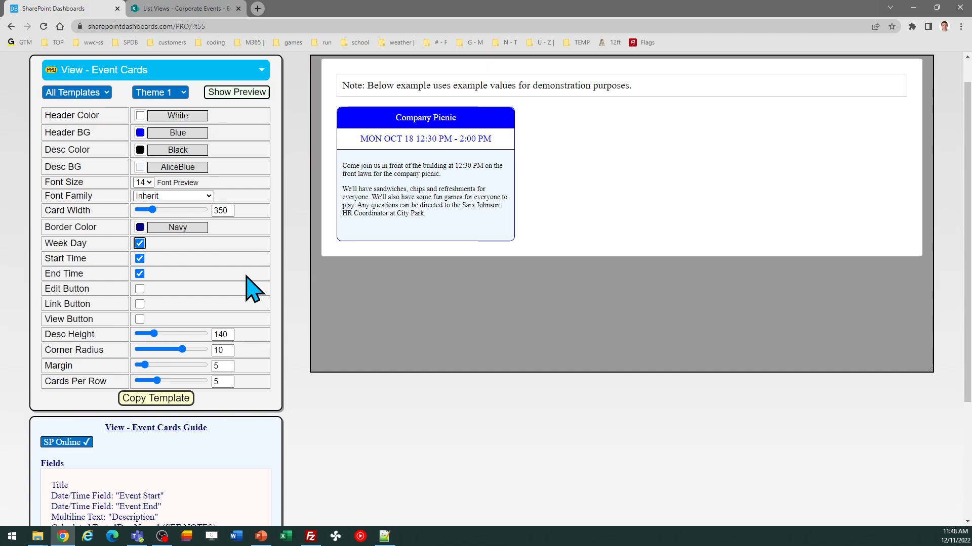
{"action": "left_click", "coordinate": [145, 182]}
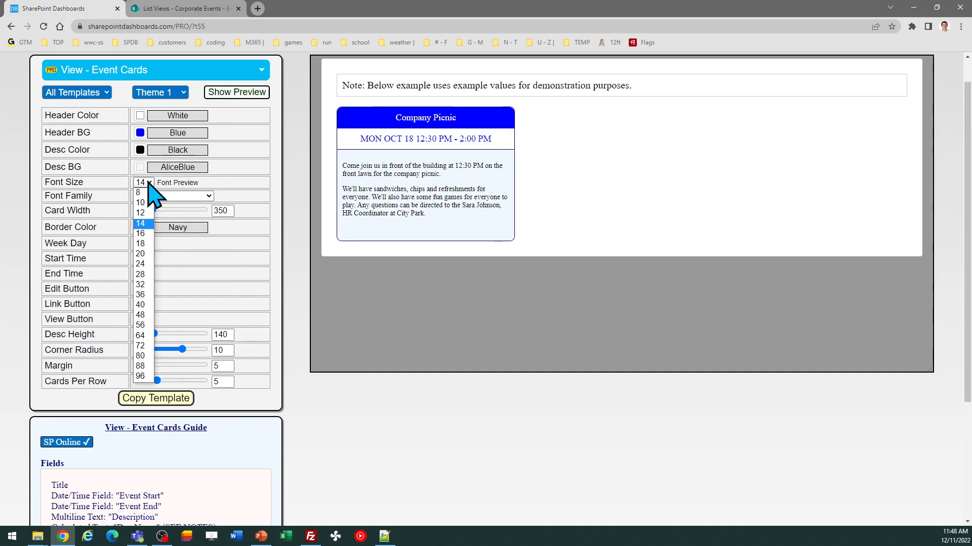
{"action": "left_click", "coordinate": [151, 236]}
Copy the restyled template, paste it over the Event Cards view's formatting JSON in SharePoint, and save the view format.
{"action": "left_click", "coordinate": [161, 396]}
{"action": "left_click", "coordinate": [722, 204]}
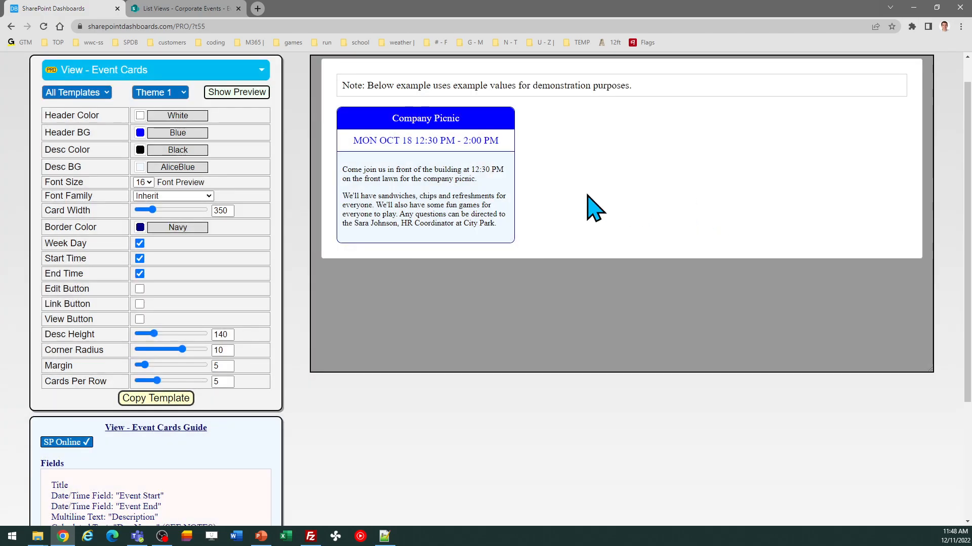
{"action": "left_click", "coordinate": [157, 8]}
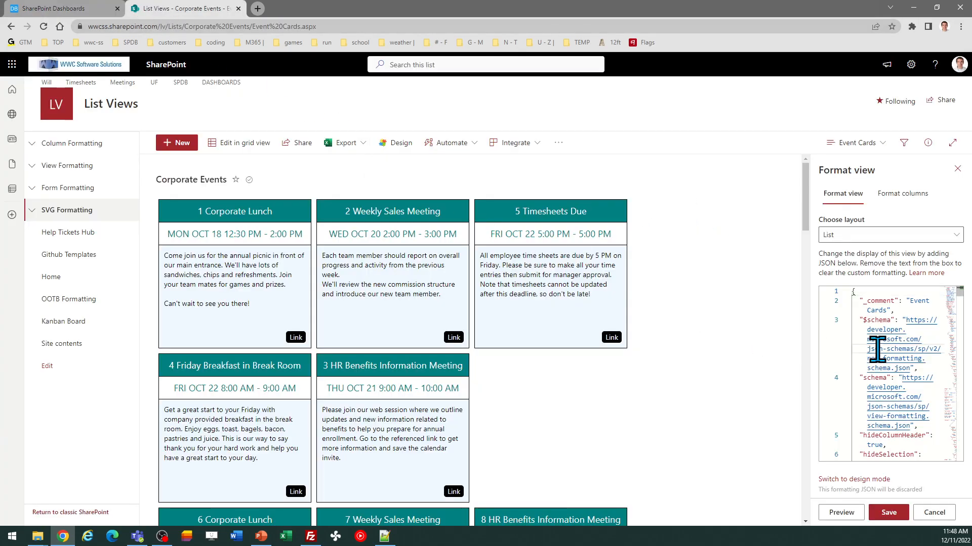
{"action": "key", "text": "ctrl+a"}
{"action": "key", "text": "ctrl+v"}
{"action": "left_click", "coordinate": [888, 512]}
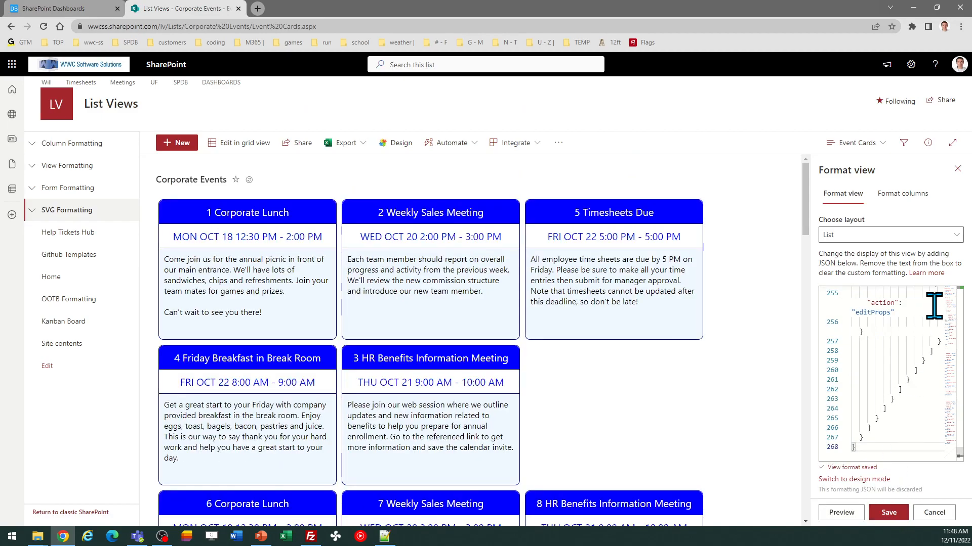
{"action": "left_click", "coordinate": [957, 169]}
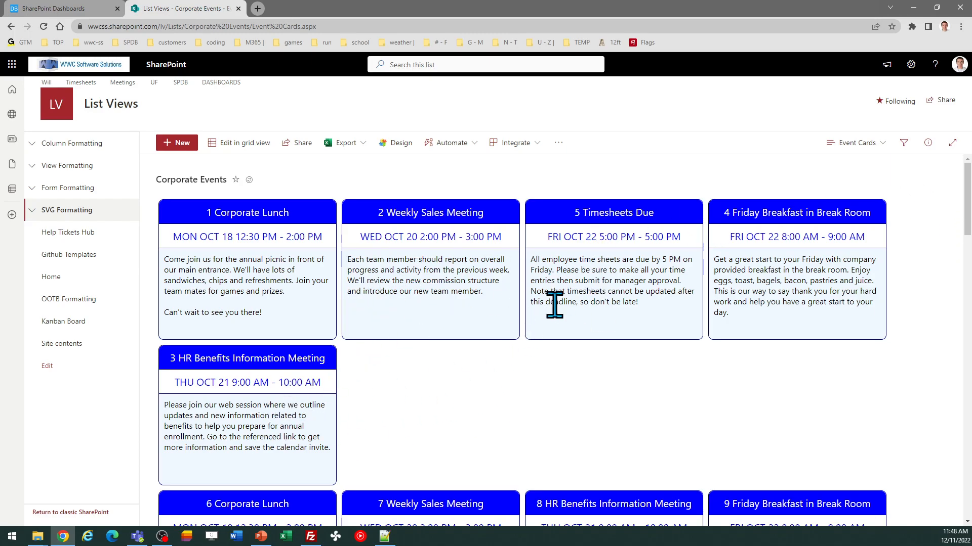
Back in SharePoint Dashboard Maker Pro, set Cards Per Row to 4 and copy the updated template.
{"action": "left_click", "coordinate": [71, 9]}
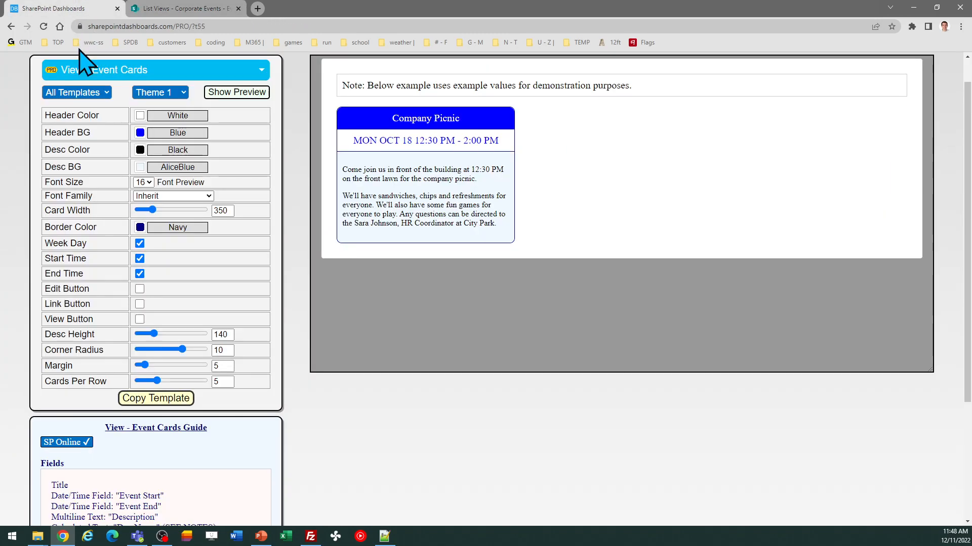
{"action": "double_click", "coordinate": [223, 381]}
{"action": "type", "text": "4"}
{"action": "key", "text": "Tab"}
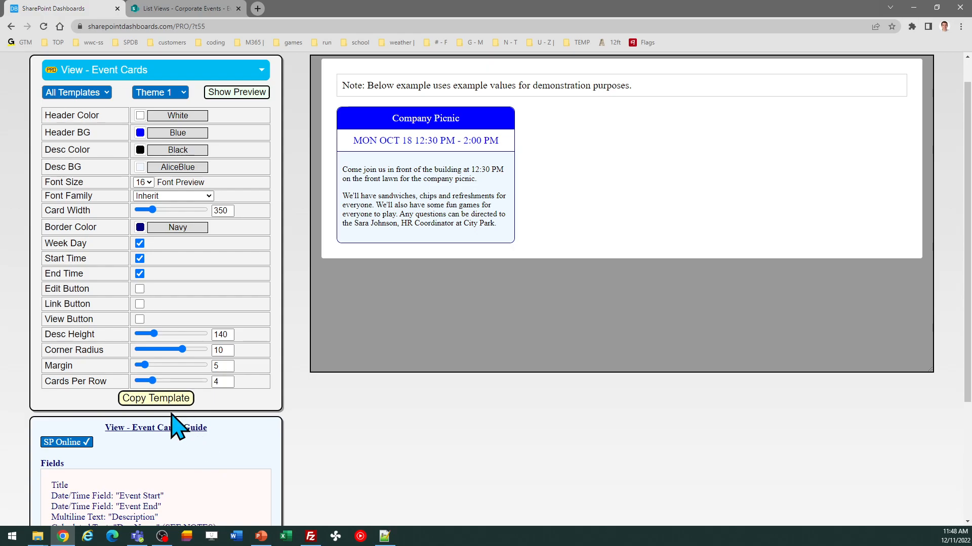
{"action": "left_click", "coordinate": [163, 398]}
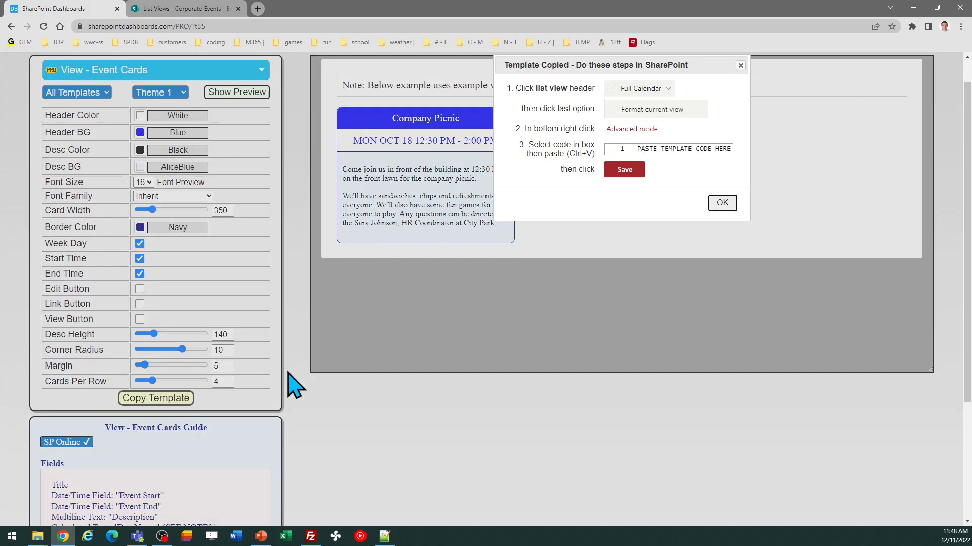
{"action": "left_click", "coordinate": [720, 201]}
Overwrite the SharePoint Event Cards view's formatting JSON with the four-cards-per-row template, save it and close the formatting pane.
{"action": "left_click", "coordinate": [200, 9]}
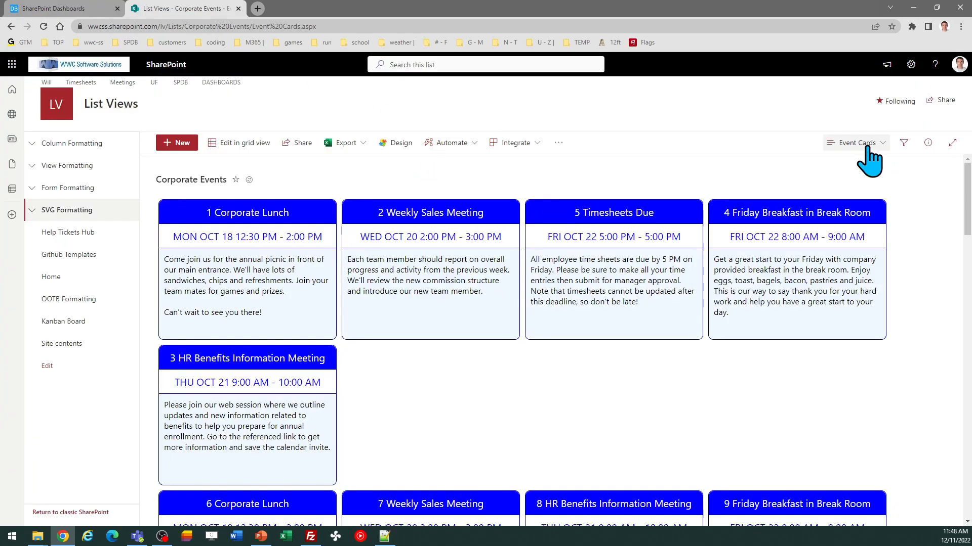
{"action": "left_click", "coordinate": [843, 142]}
{"action": "left_click", "coordinate": [888, 348]}
{"action": "left_click", "coordinate": [894, 390]}
{"action": "key", "text": "ctrl+a"}
{"action": "key", "text": "ctrl+v"}
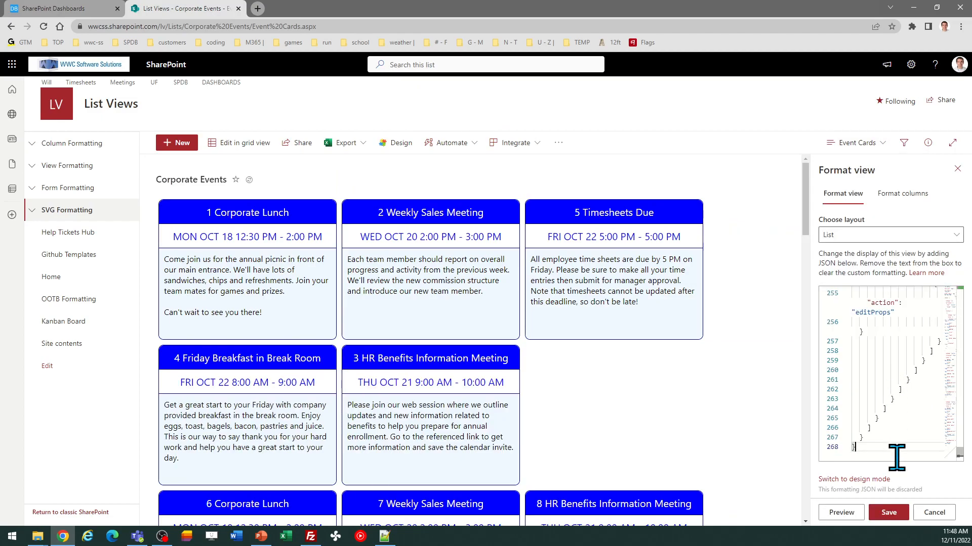
{"action": "left_click", "coordinate": [888, 513]}
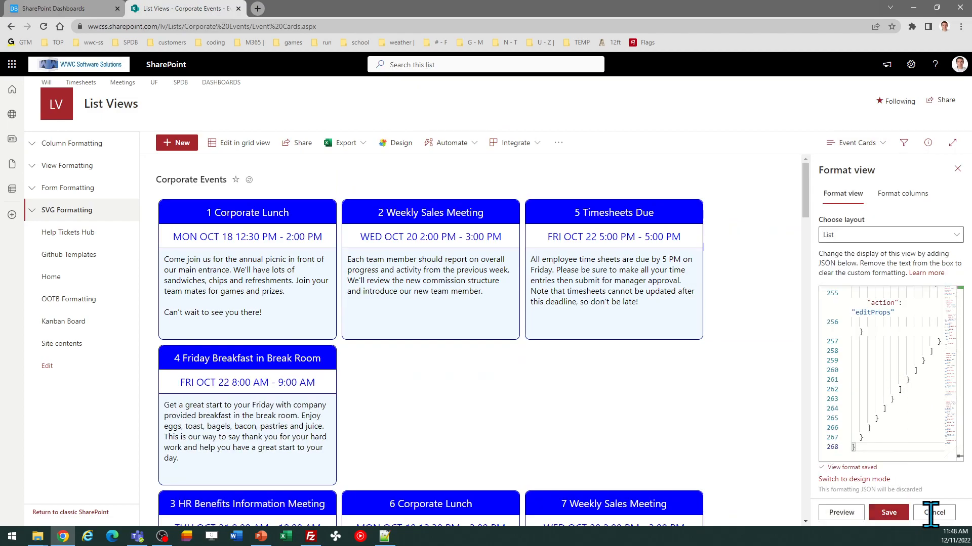
{"action": "left_click", "coordinate": [957, 169]}
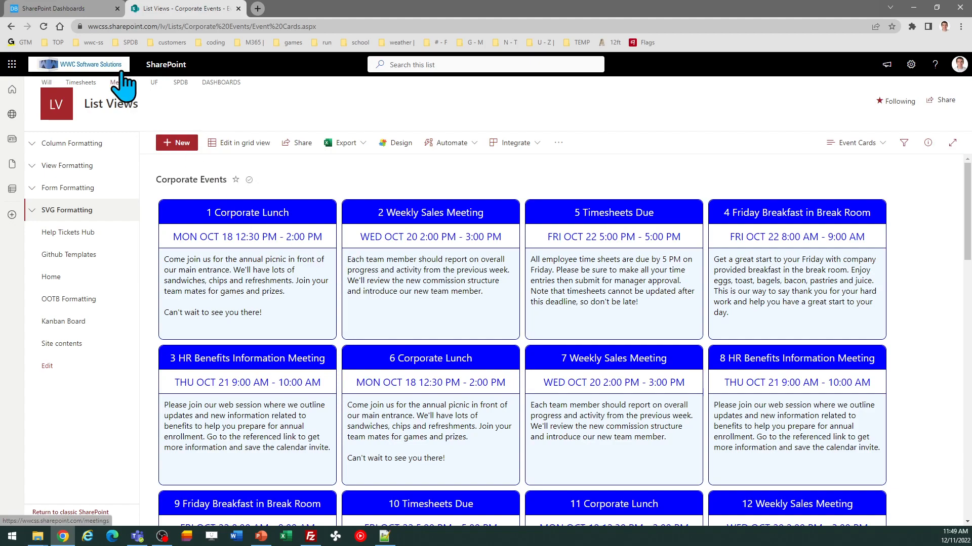
Return to the Event Cards template page in SharePoint Dashboard Maker Pro.
{"action": "left_click", "coordinate": [73, 9]}
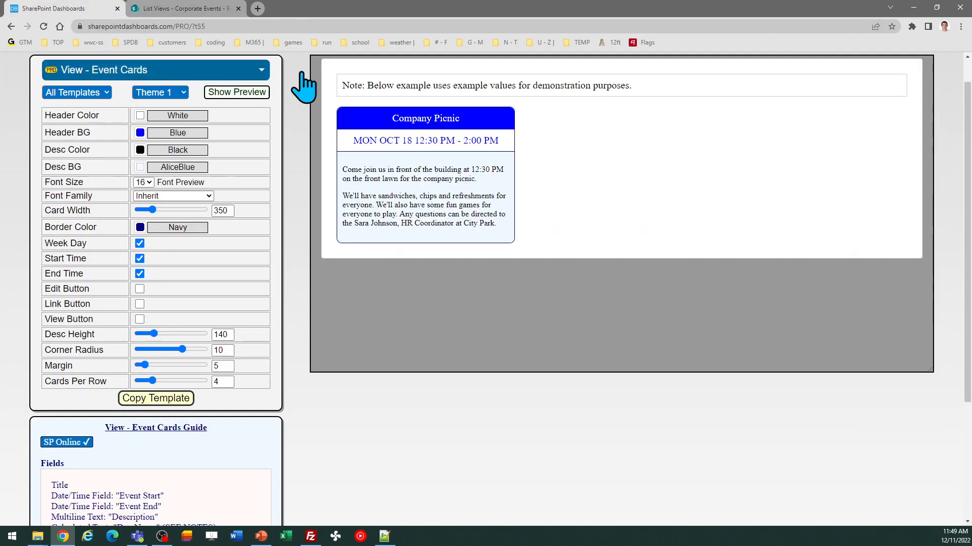
{"action": "scroll", "coordinate": [969, 187], "scroll_direction": "up", "scroll_amount": 1}
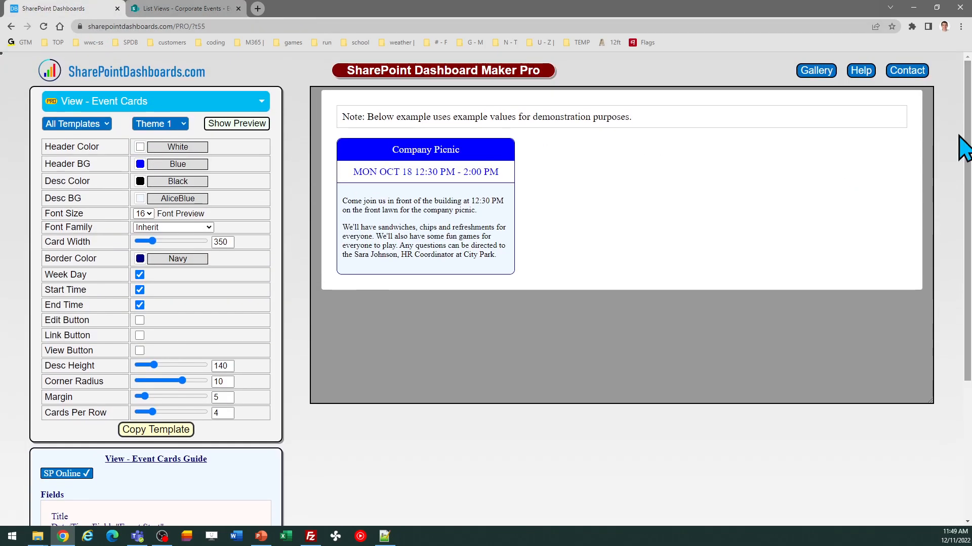